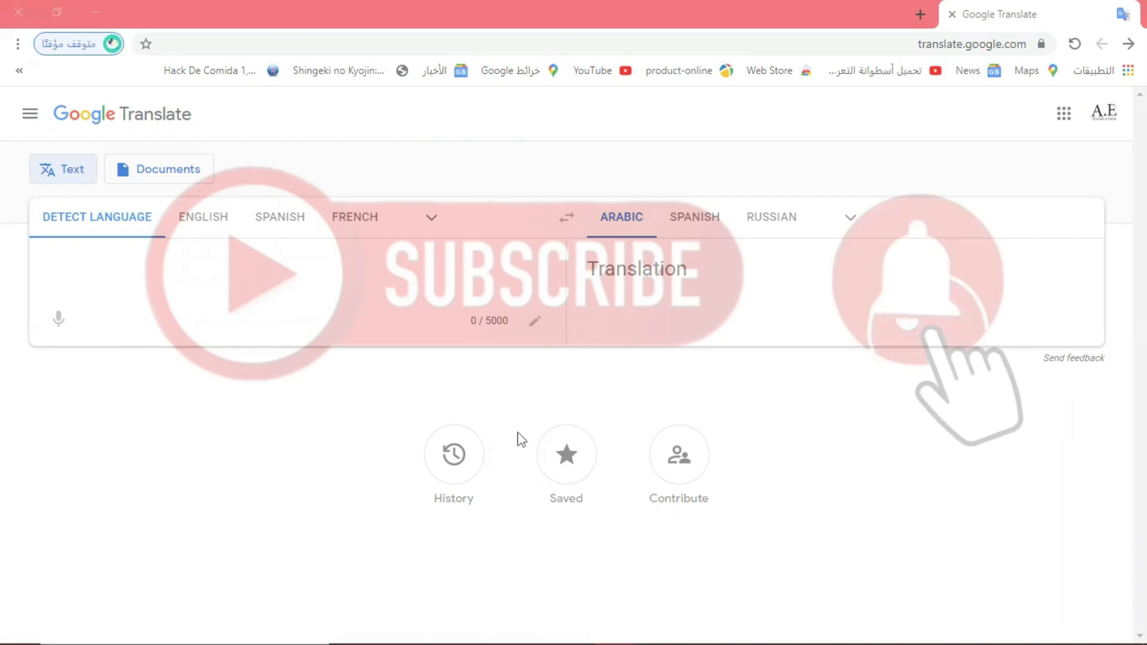
# Upload booklet test.docx from the MS WORD 2 folder to Google Translate and translate it into Arabic.
pyautogui.click(154, 172)
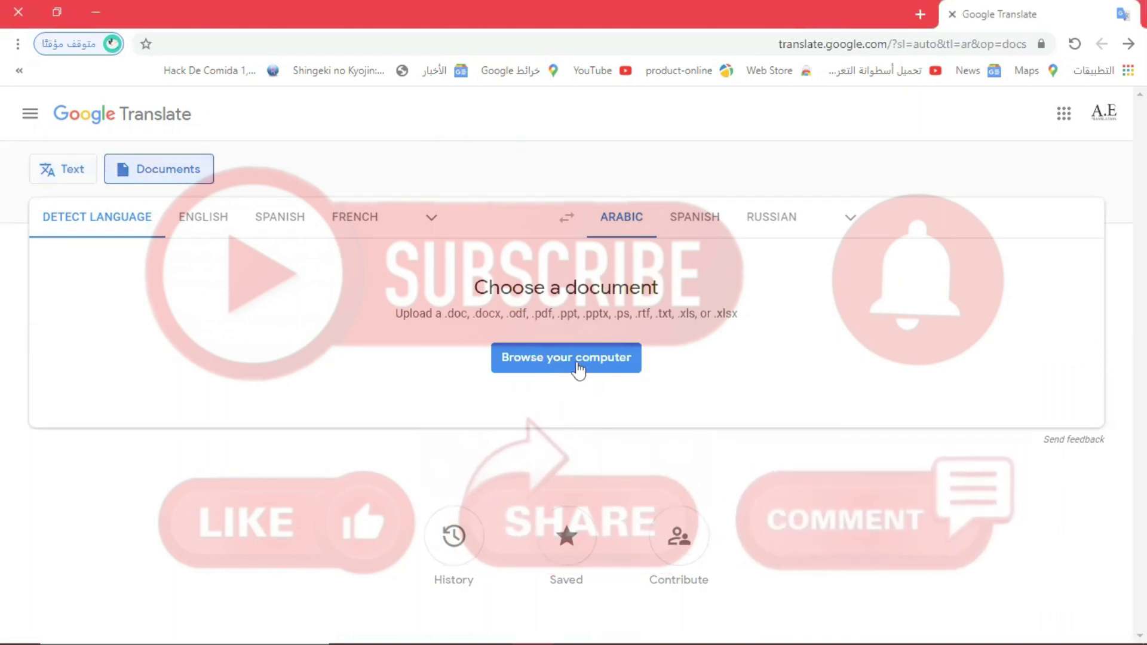
pyautogui.click(578, 367)
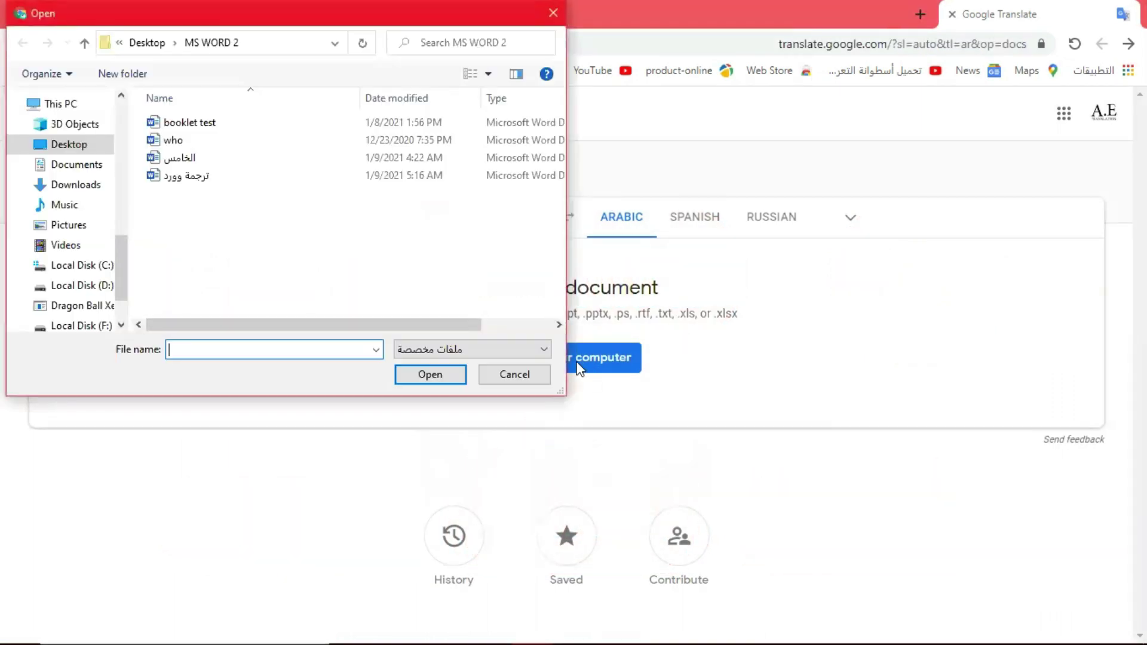
pyautogui.click(210, 128)
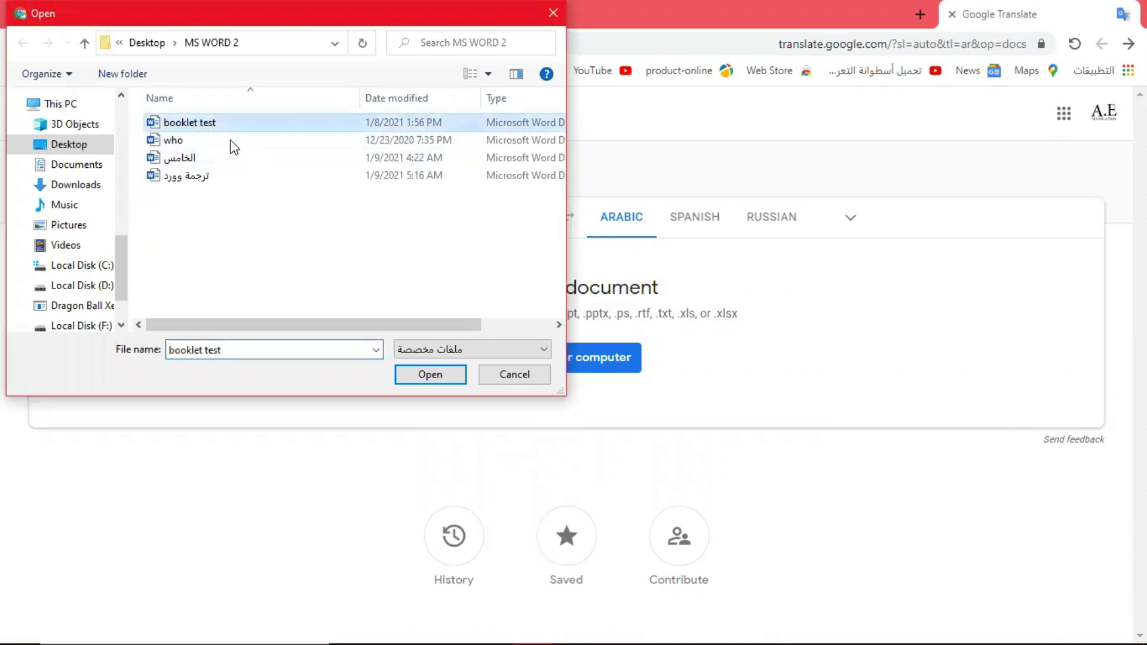
pyautogui.click(434, 381)
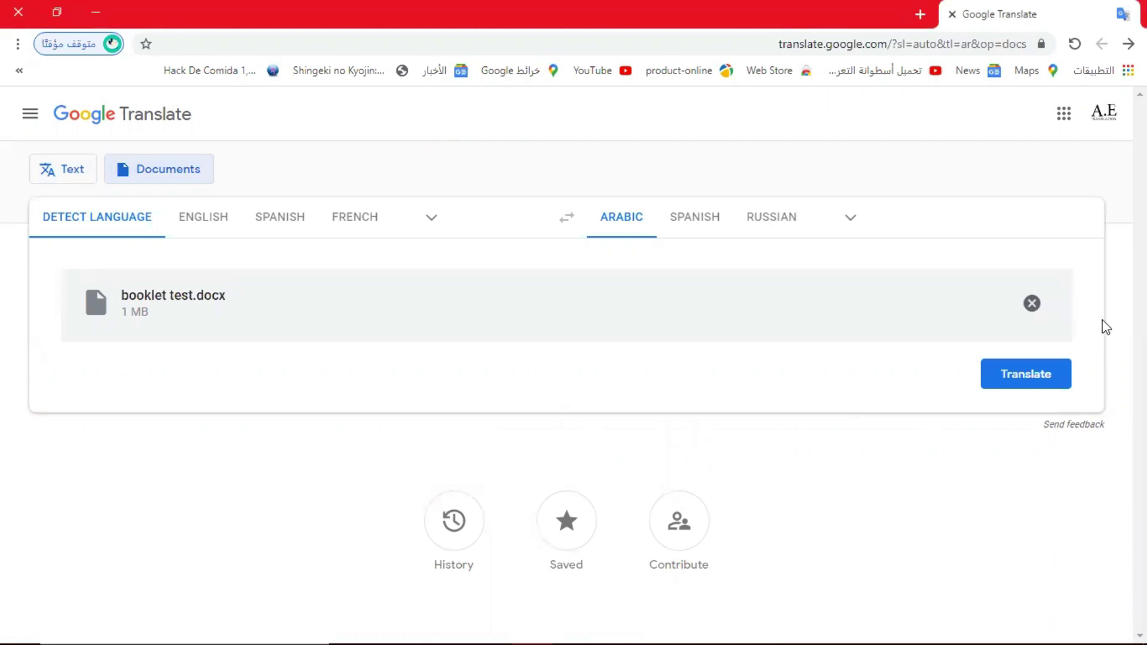
pyautogui.click(1043, 378)
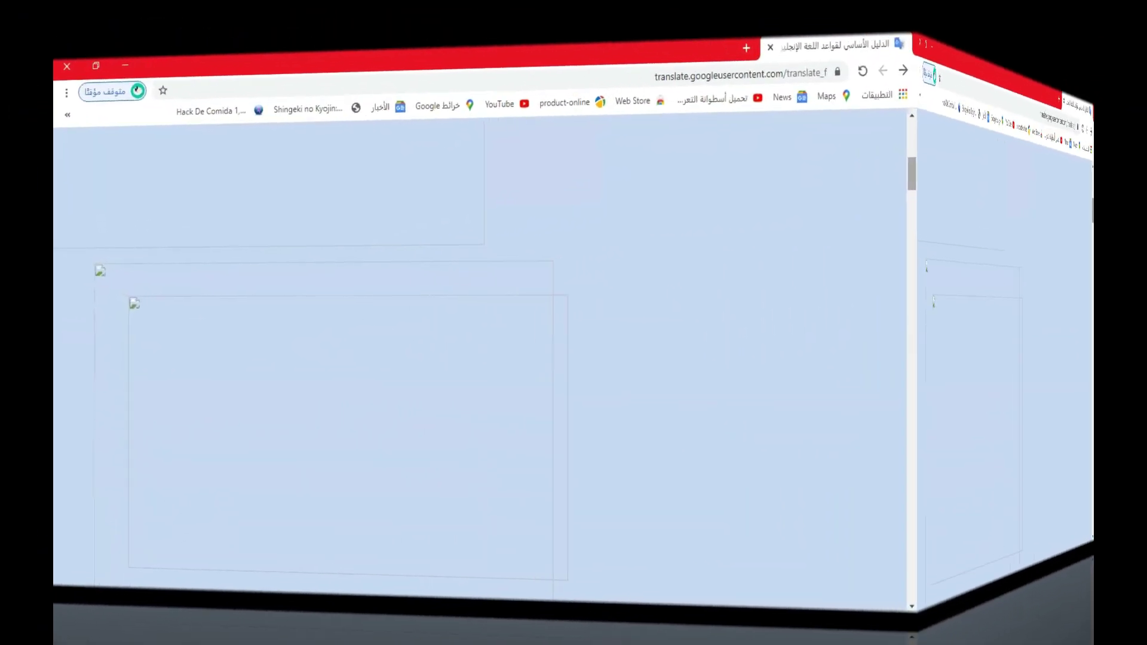
# Scroll through the Arabic booklet's translated contents, introduction and tables in the browser.
pyautogui.scroll(-3, 574, 364)
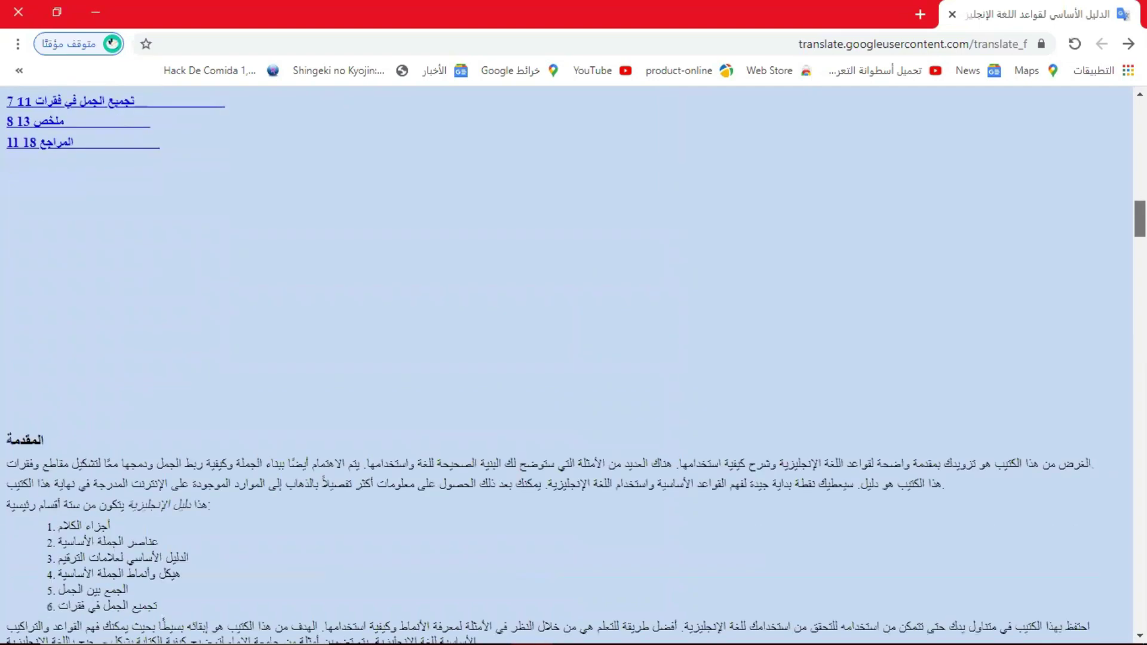
pyautogui.scroll(-1, 574, 365)
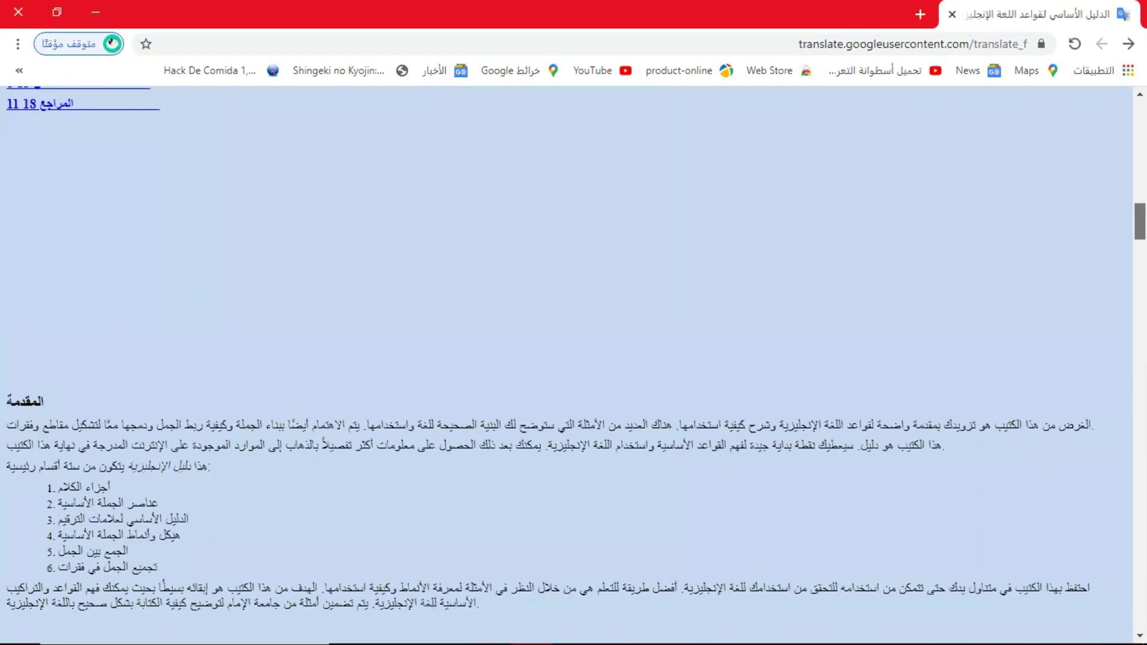
pyautogui.scroll(-5, 574, 365)
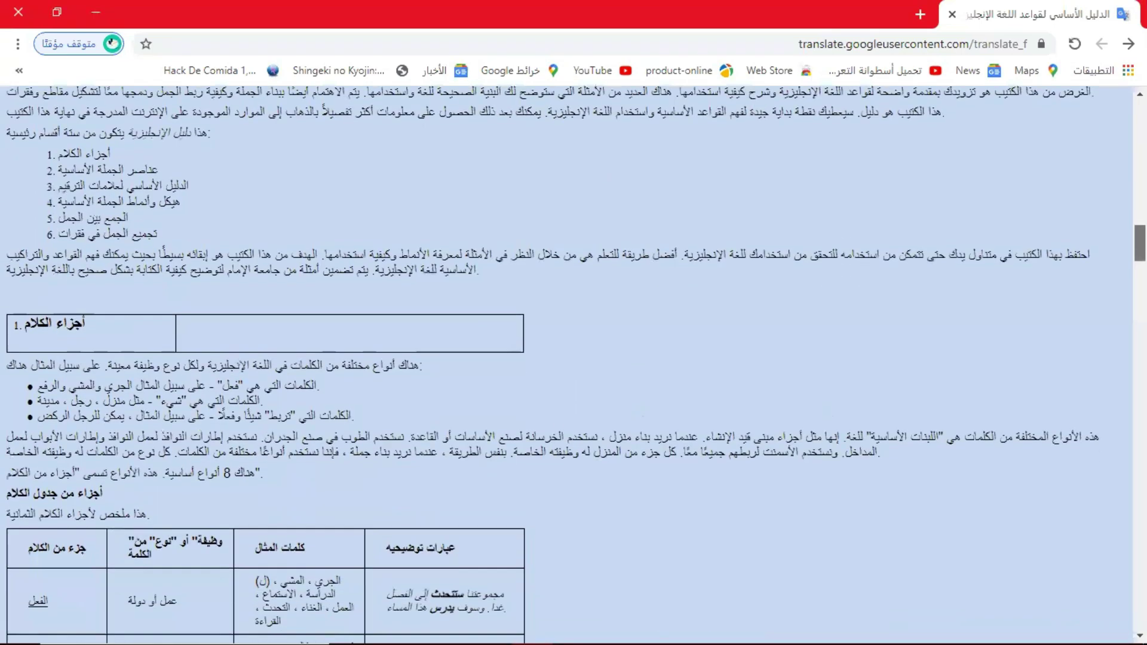
pyautogui.scroll(-3, 574, 365)
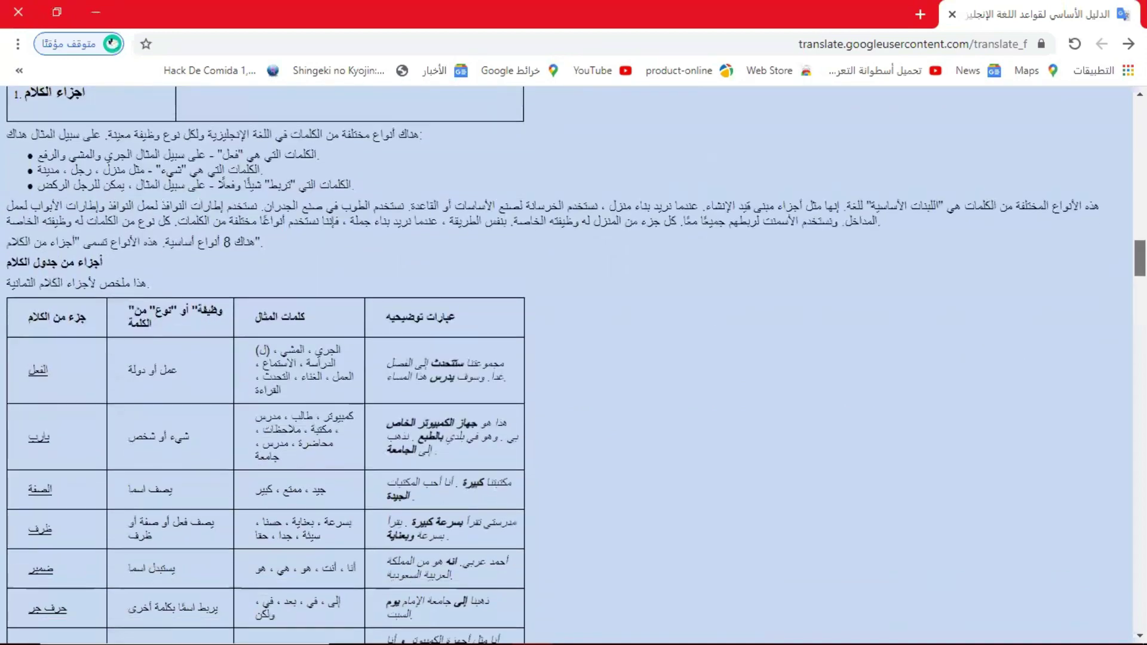
pyautogui.scroll(-3, 574, 365)
pyautogui.scroll(-1, 573, 365)
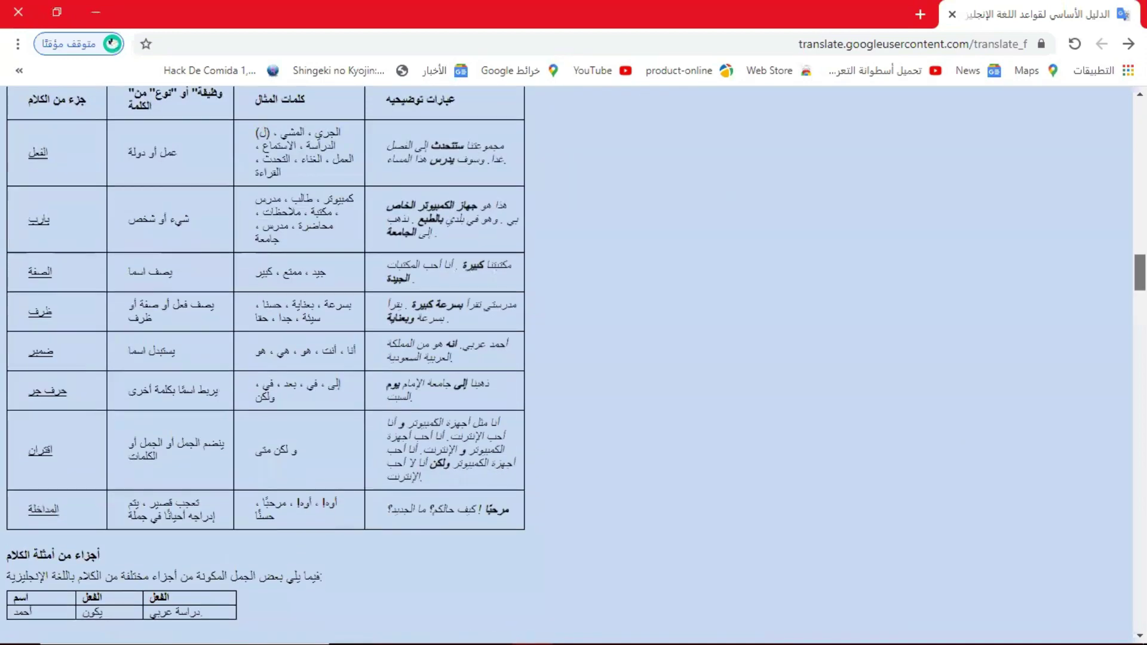
pyautogui.scroll(-10, 573, 365)
pyautogui.scroll(-1, 574, 365)
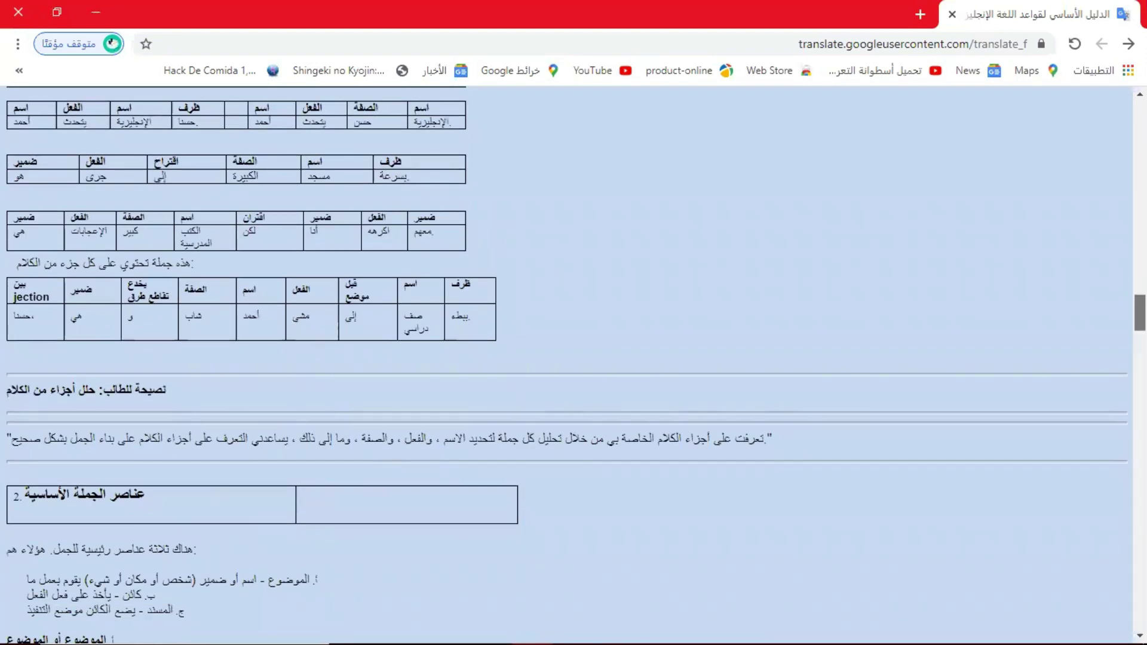
pyautogui.scroll(5, 1115, 191)
pyautogui.scroll(5, 1115, 190)
pyautogui.scroll(1, 1114, 191)
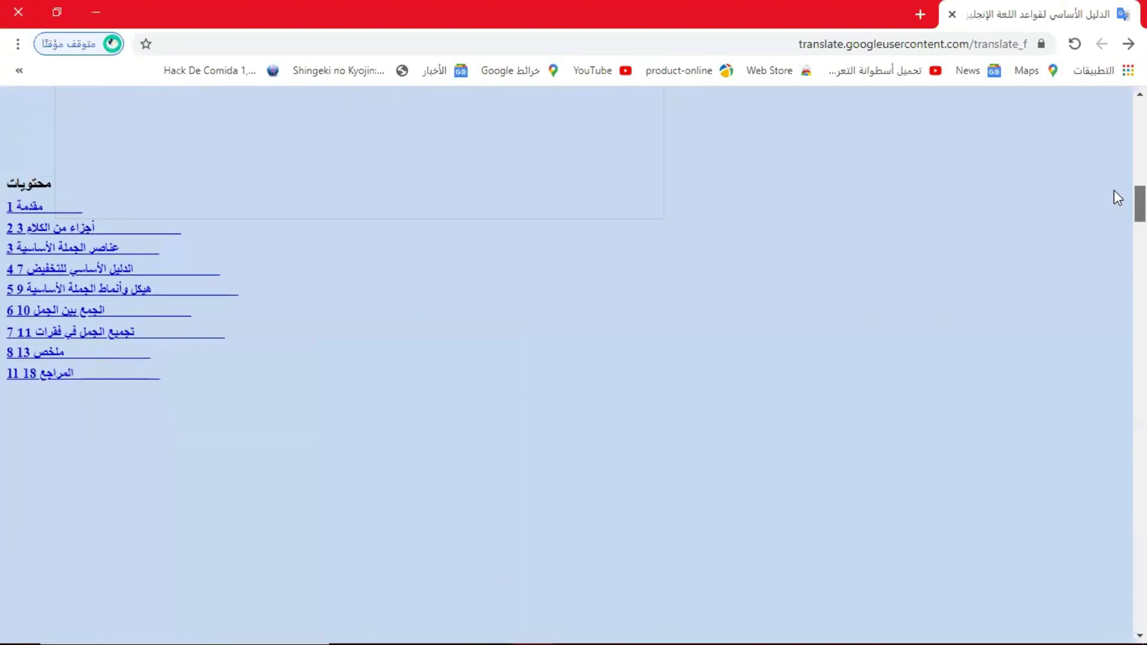
pyautogui.scroll(-5, 1114, 197)
pyautogui.scroll(-1, 1114, 214)
pyautogui.scroll(-10, 1114, 213)
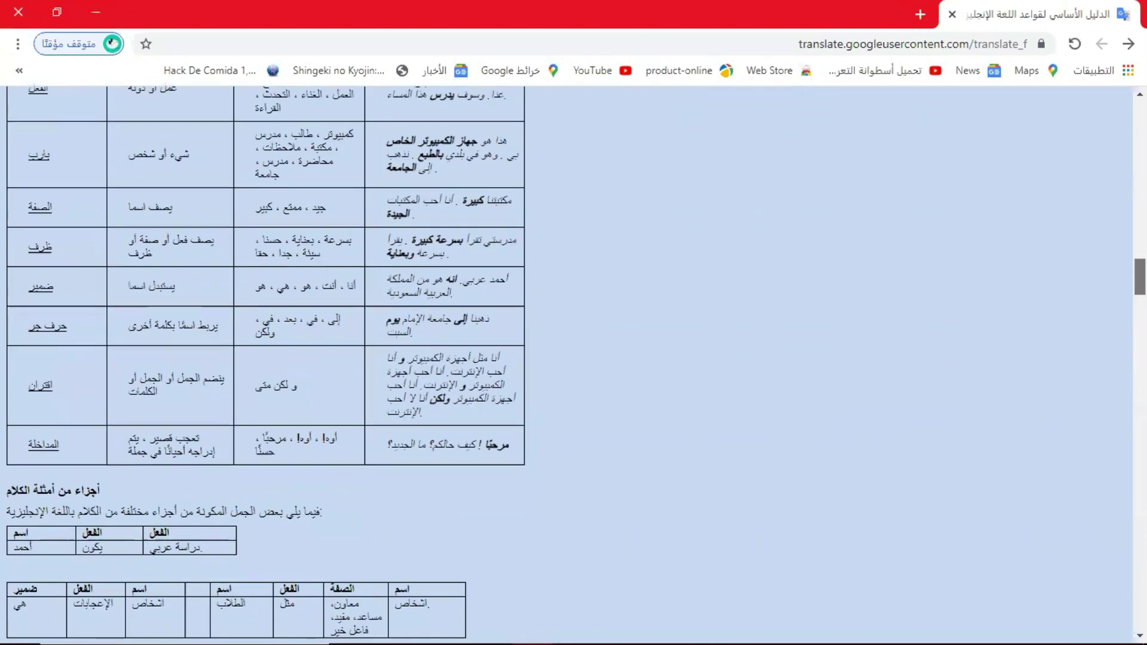
pyautogui.scroll(-10, 574, 363)
pyautogui.scroll(1, 575, 363)
pyautogui.scroll(1, 574, 363)
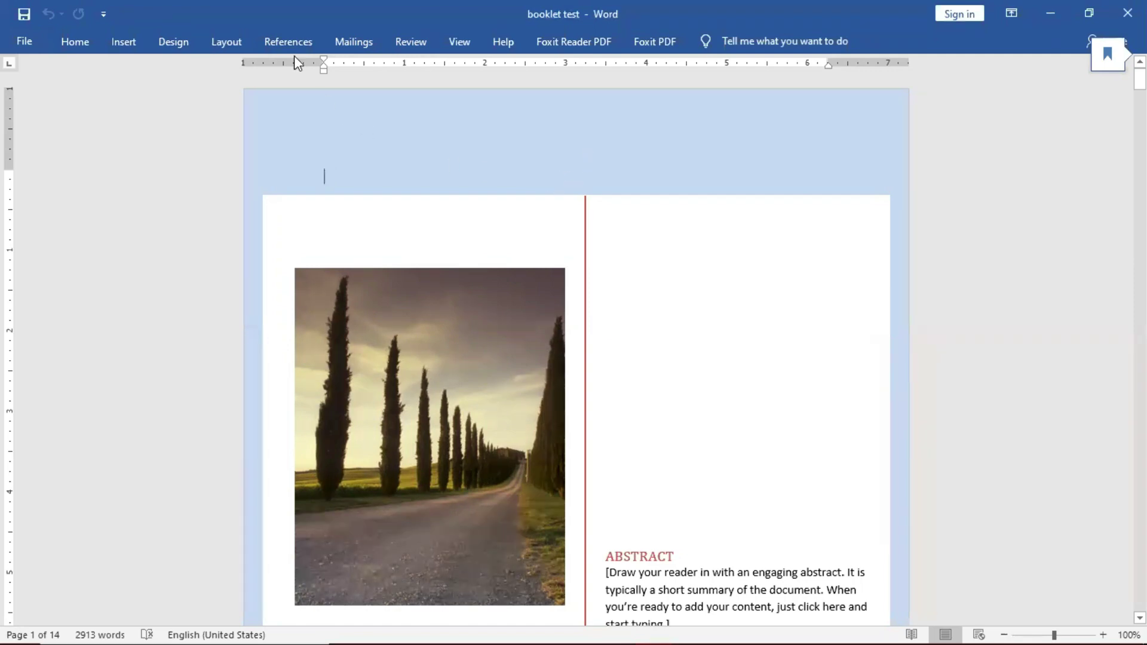
# Bring up Word's Translate Document pane, translating from Auto-detect into Arabic.
pyautogui.click(404, 47)
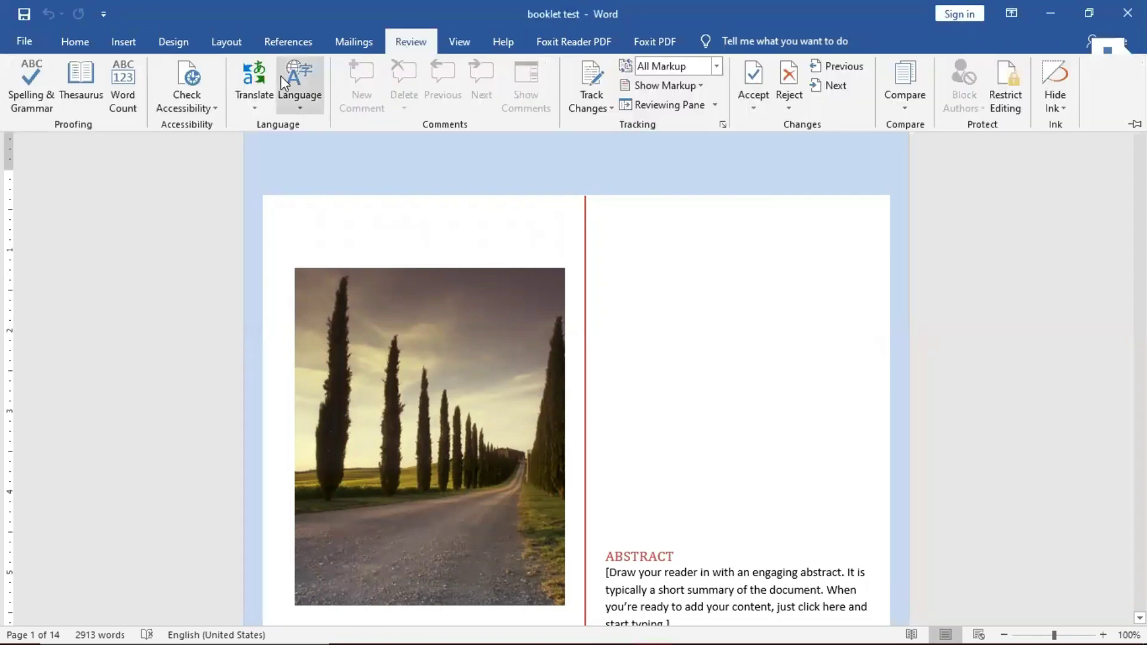
pyautogui.click(255, 105)
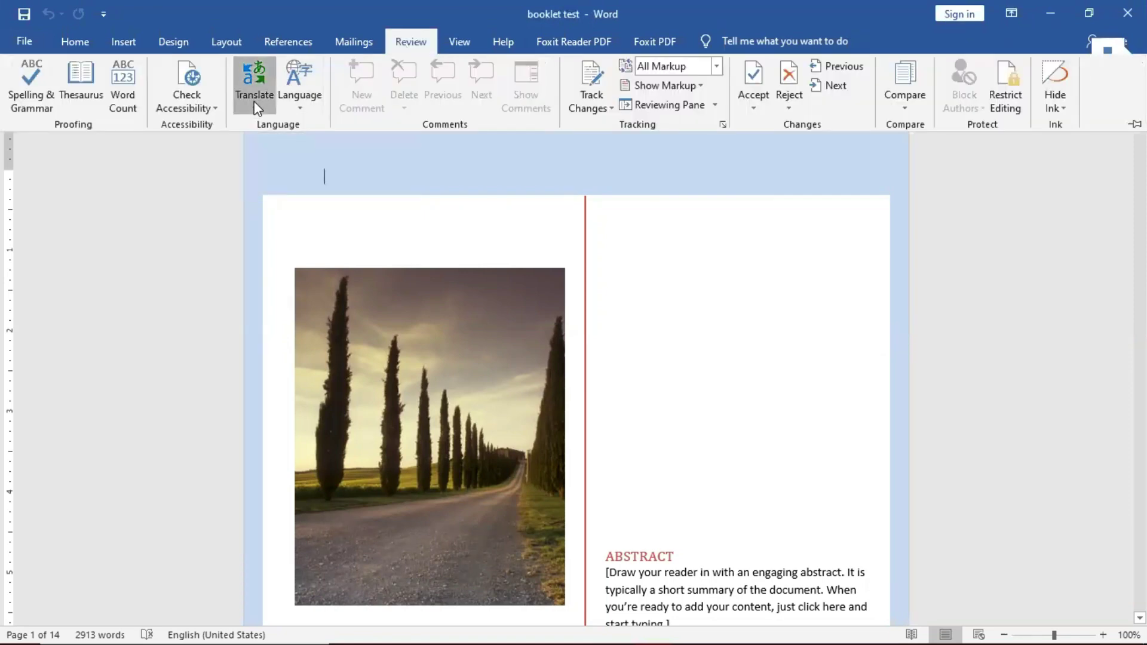
pyautogui.click(254, 116)
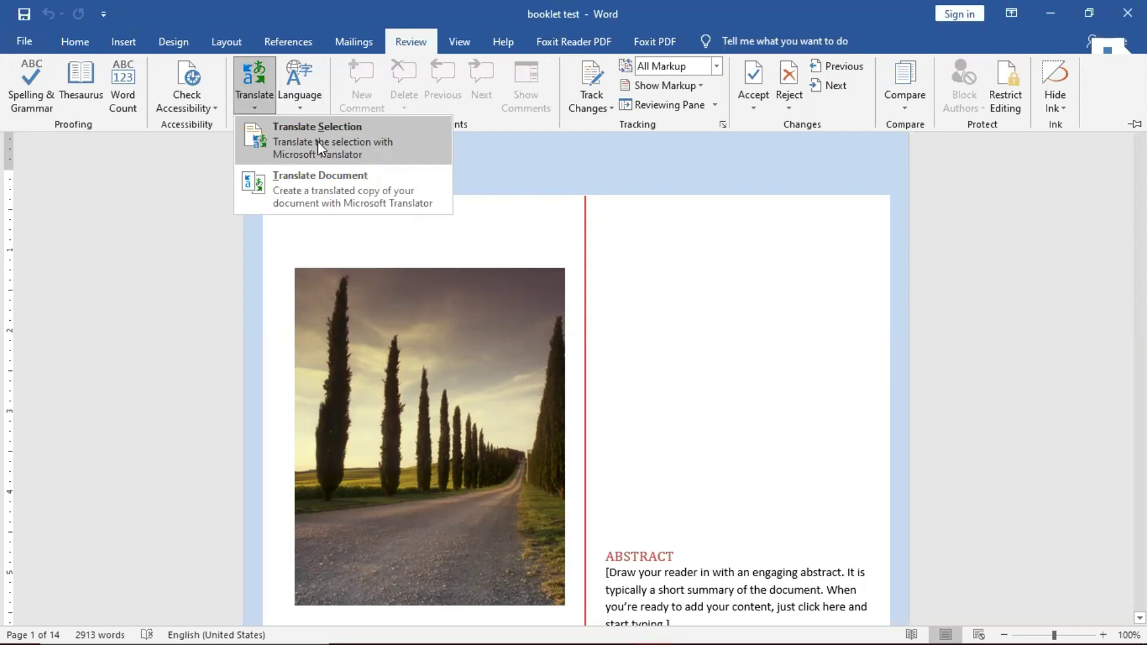
pyautogui.click(319, 142)
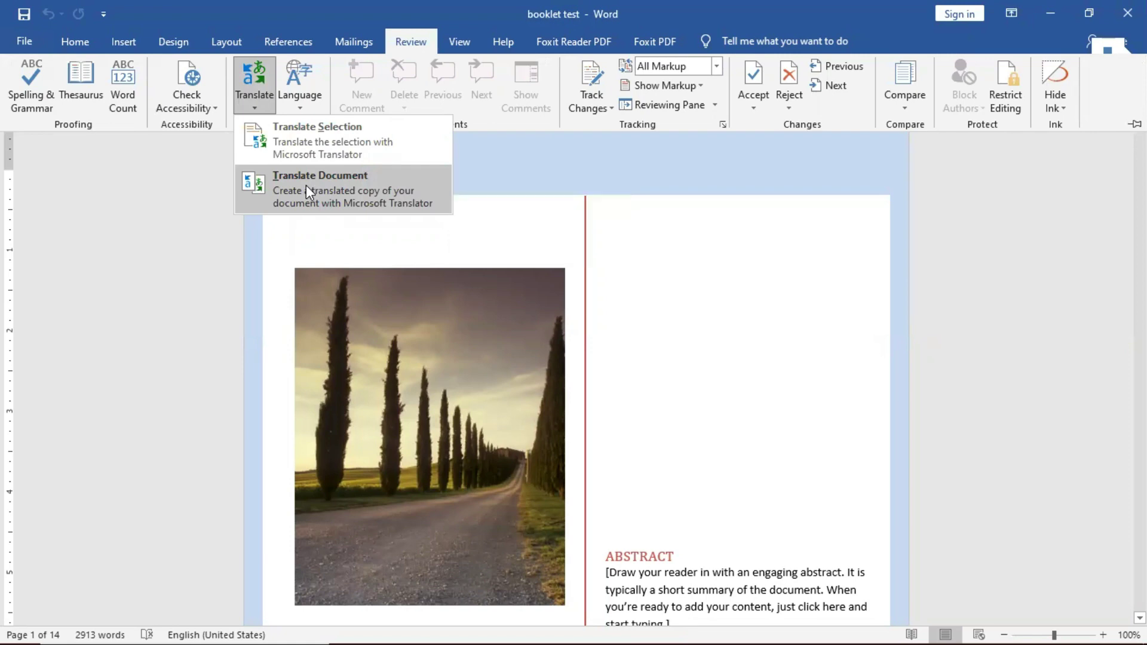
pyautogui.click(306, 186)
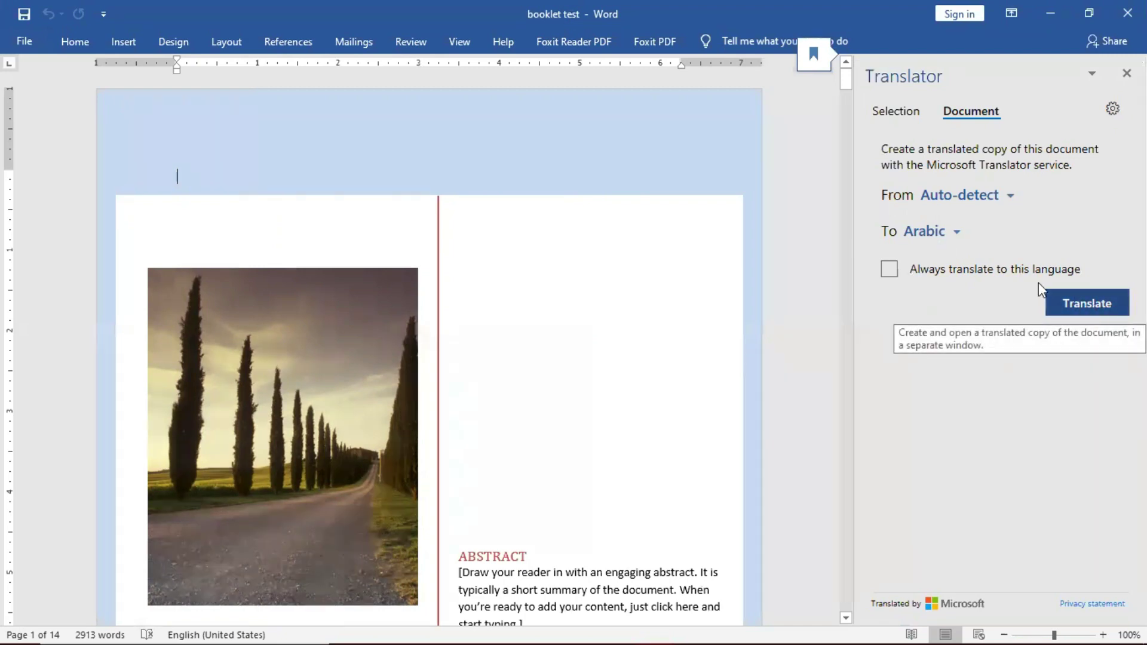
# Run the translation to create an Arabic copy of booklet test.
pyautogui.click(1082, 305)
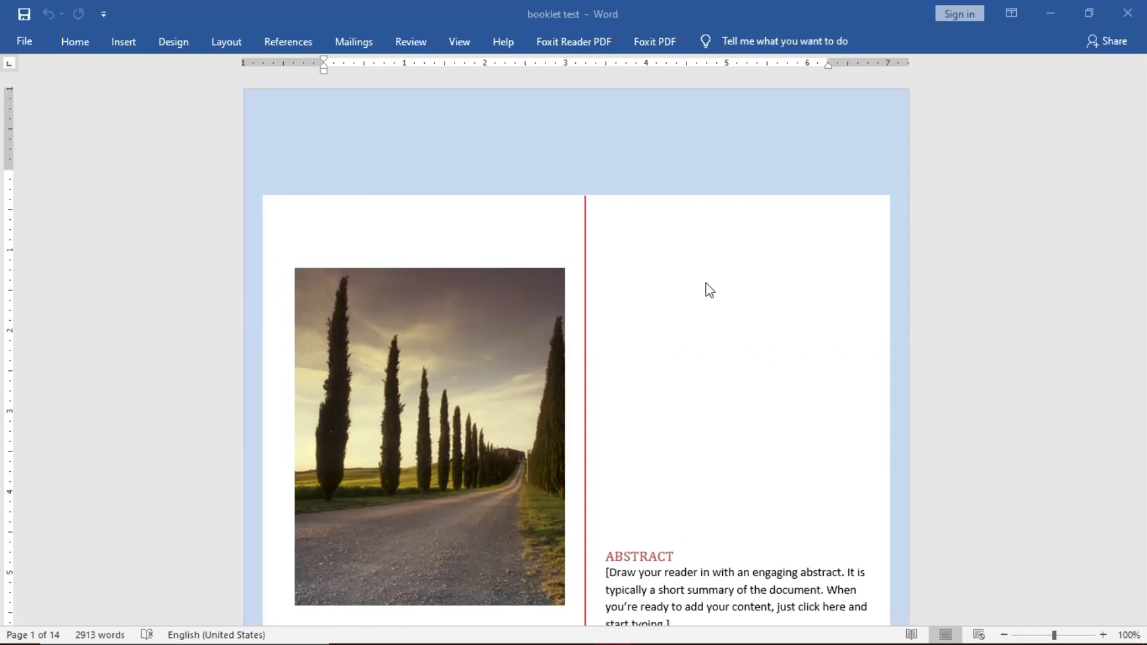
pyautogui.click(706, 572)
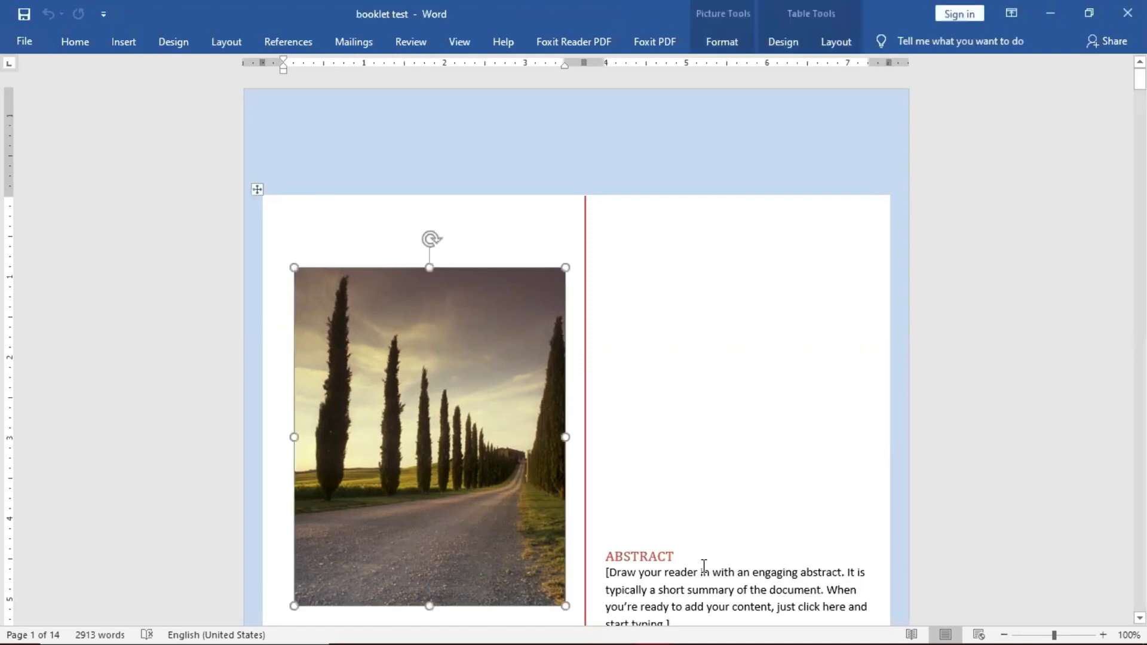
pyautogui.scroll(-5, 704, 565)
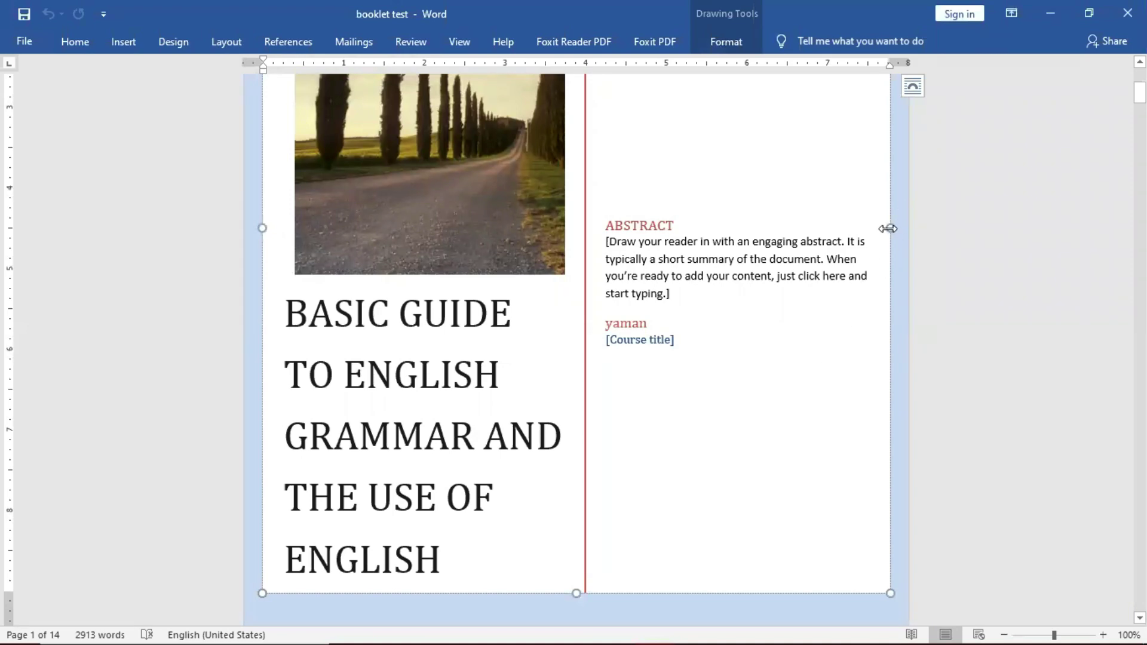
pyautogui.press('pagedown')
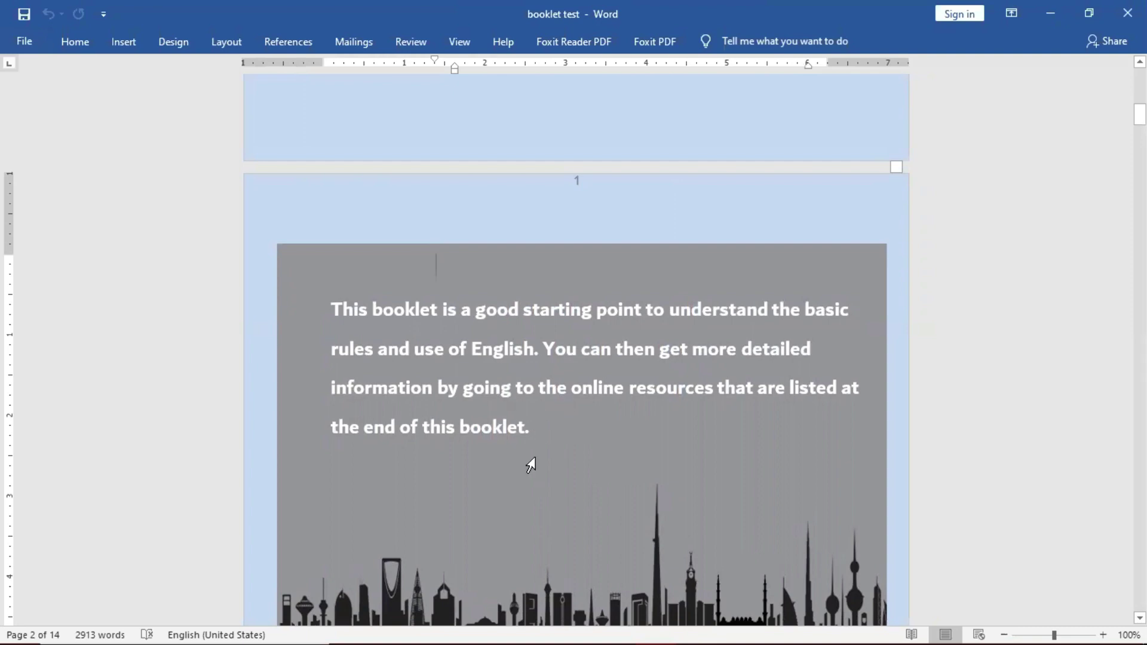
pyautogui.press('pagedown')
pyautogui.press('pagedown')
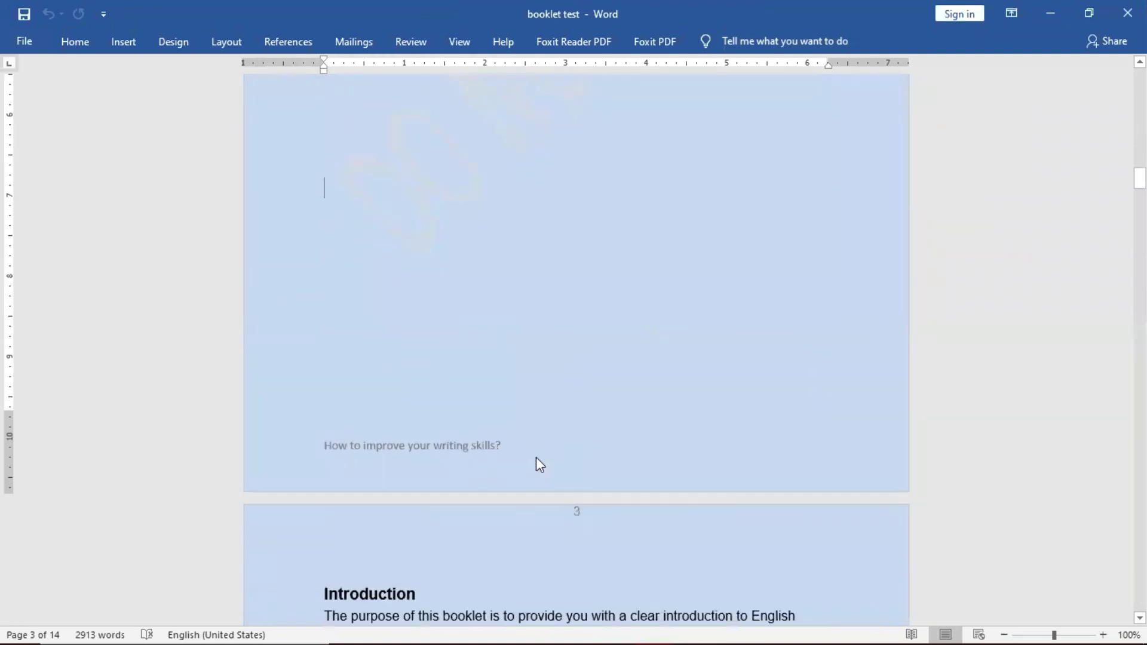
pyautogui.press('pageup')
pyautogui.press('pageup')
pyautogui.press('pageup')
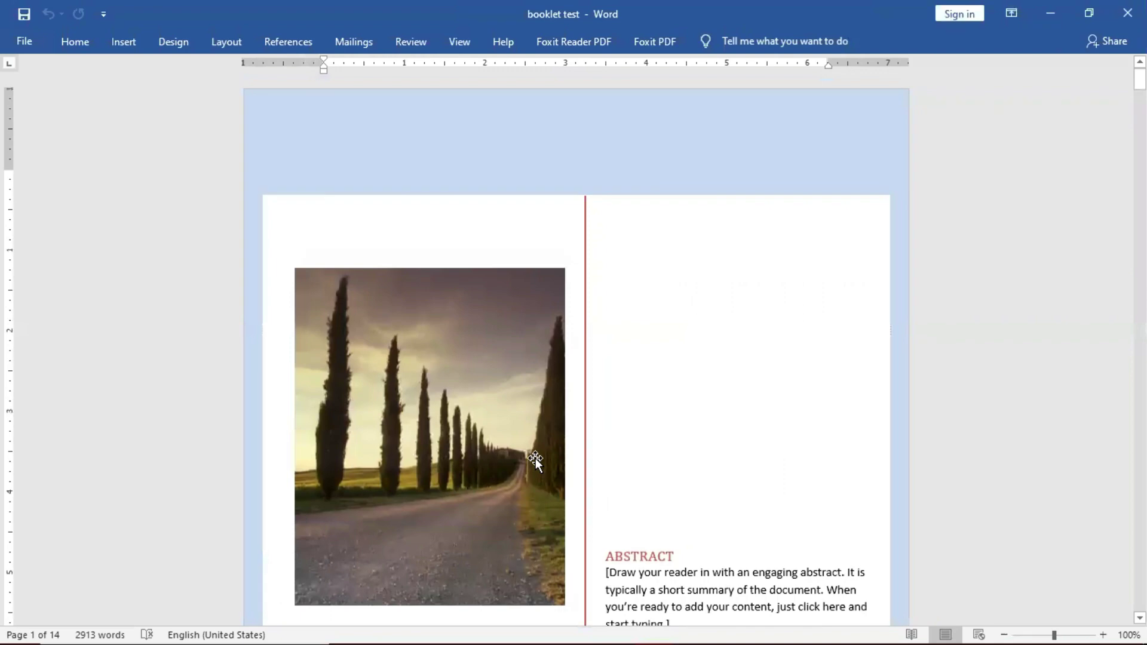
pyautogui.press('pagedown')
pyautogui.press('pageup')
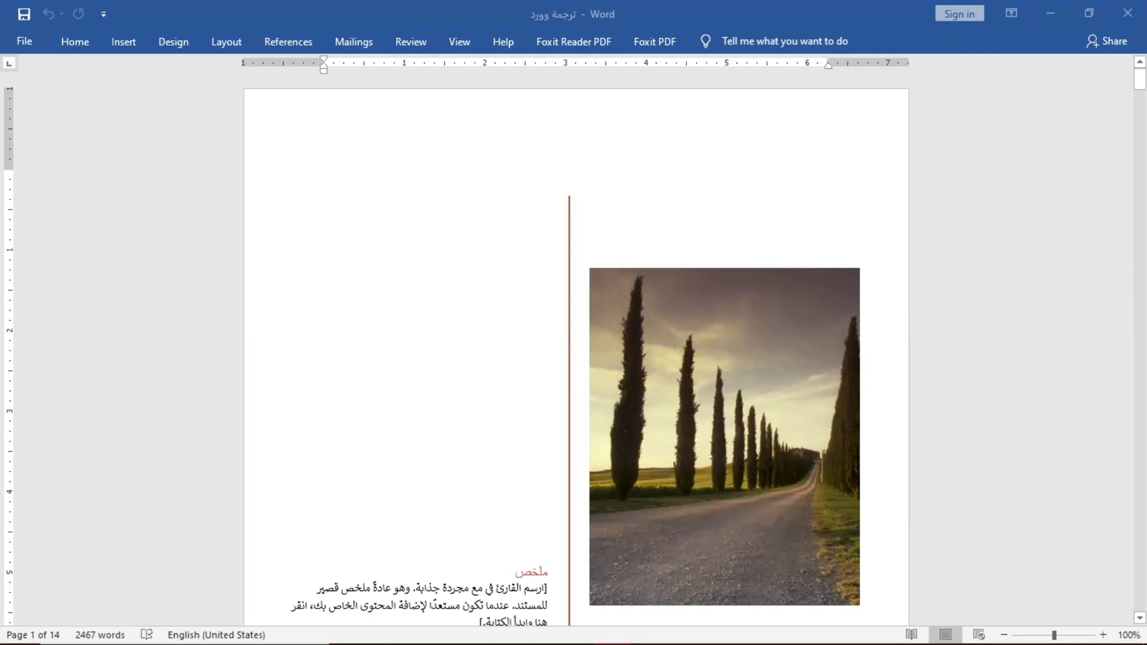
# Browse the Arabic copy's mirrored cover and Arabic introduction pages.
pyautogui.moveTo(1140, 78); pyautogui.dragTo(1141, 213)
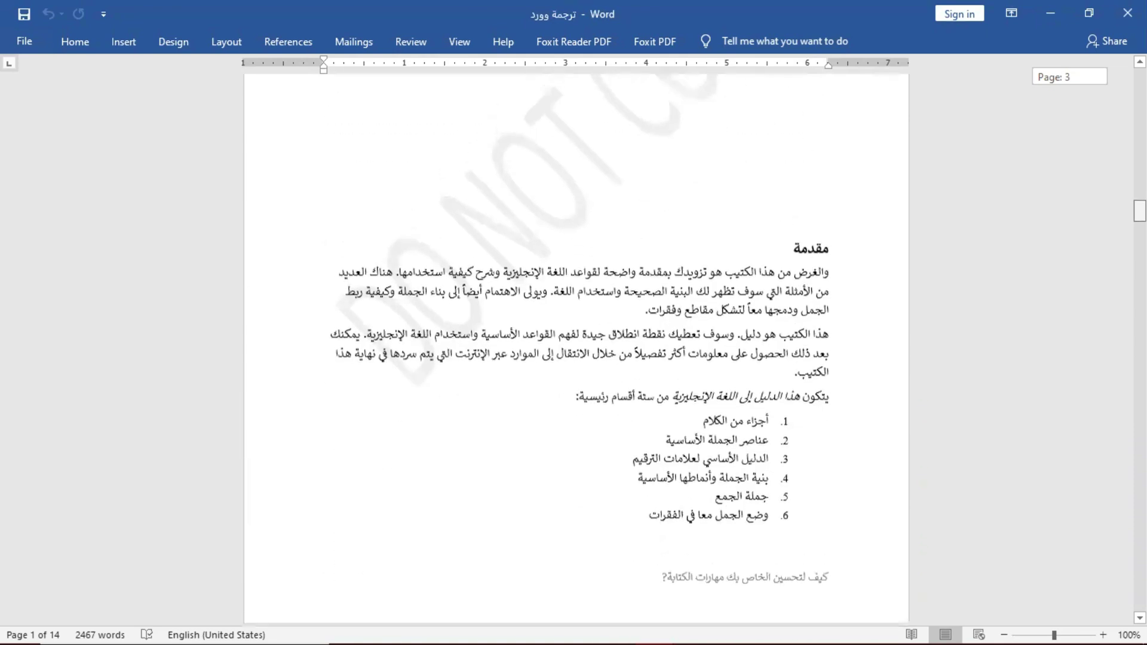
pyautogui.moveTo(1140, 213); pyautogui.dragTo(1140, 207)
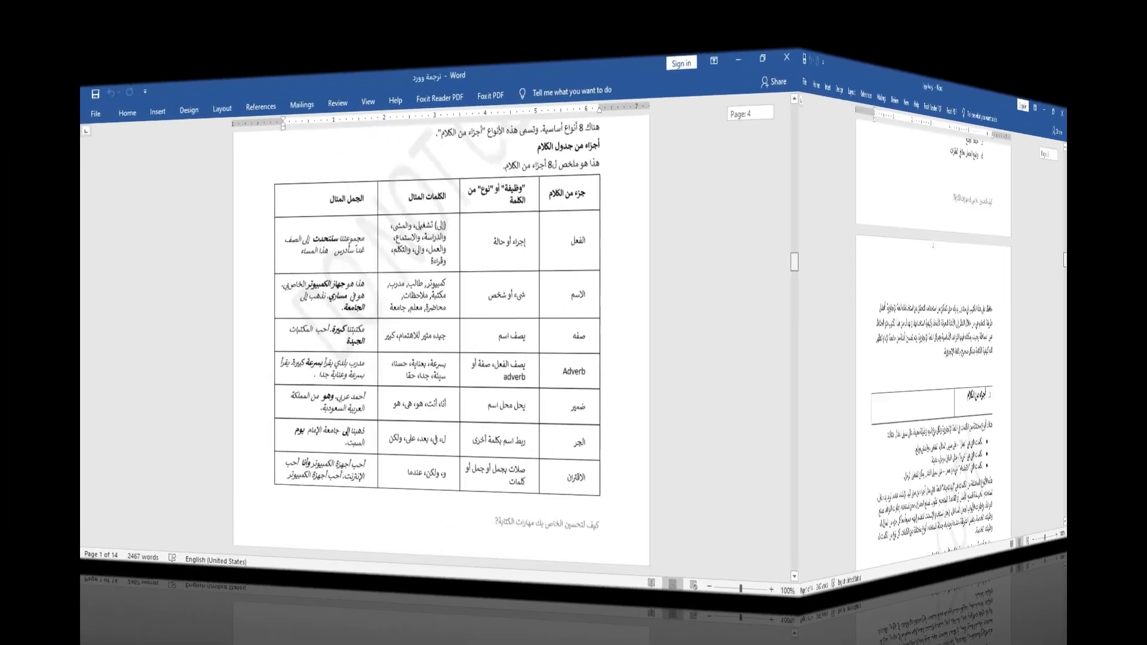
# Scroll through the Arabic copy's punctuation guide tables and sentence-patterns table (S-V to S-V-N).
pyautogui.scroll(-1, 577, 347)
pyautogui.scroll(-1, 576, 347)
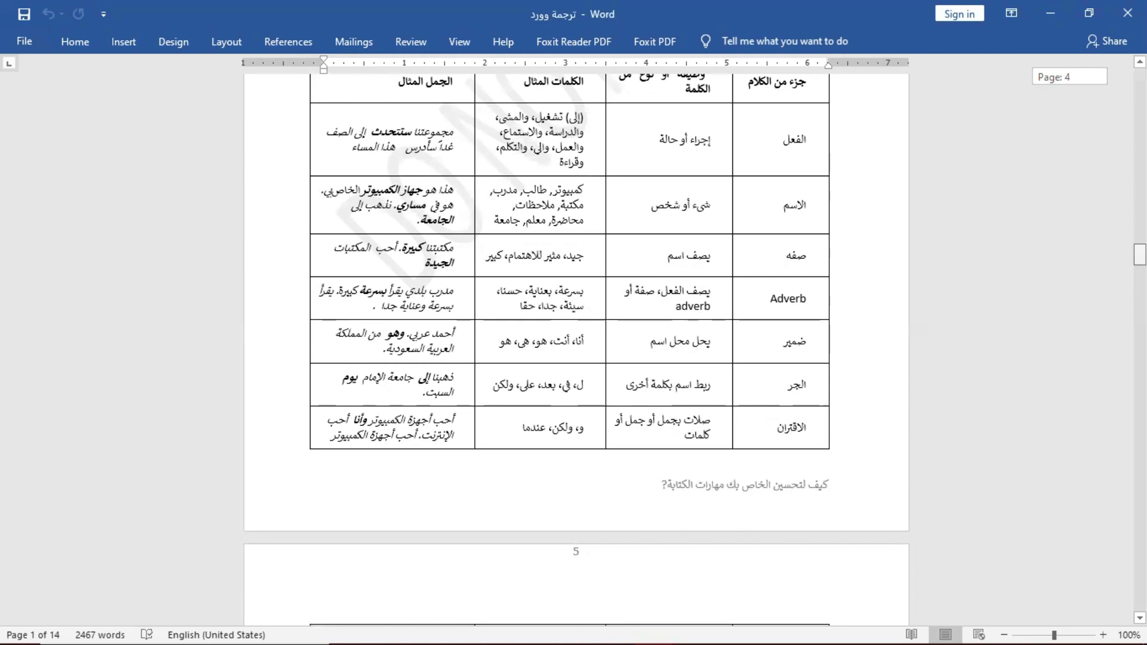
pyautogui.scroll(-3, 577, 347)
pyautogui.scroll(-3, 577, 347)
pyautogui.scroll(-5, 576, 347)
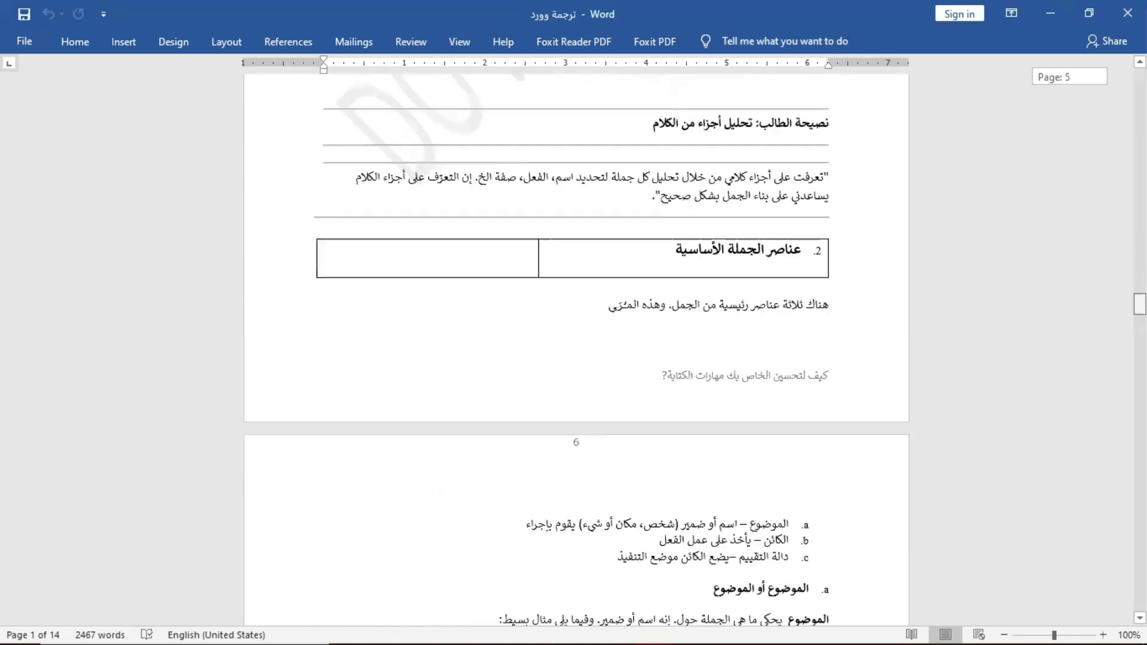
pyautogui.scroll(-3, 576, 347)
pyautogui.scroll(-4, 576, 347)
pyautogui.scroll(-2, 576, 347)
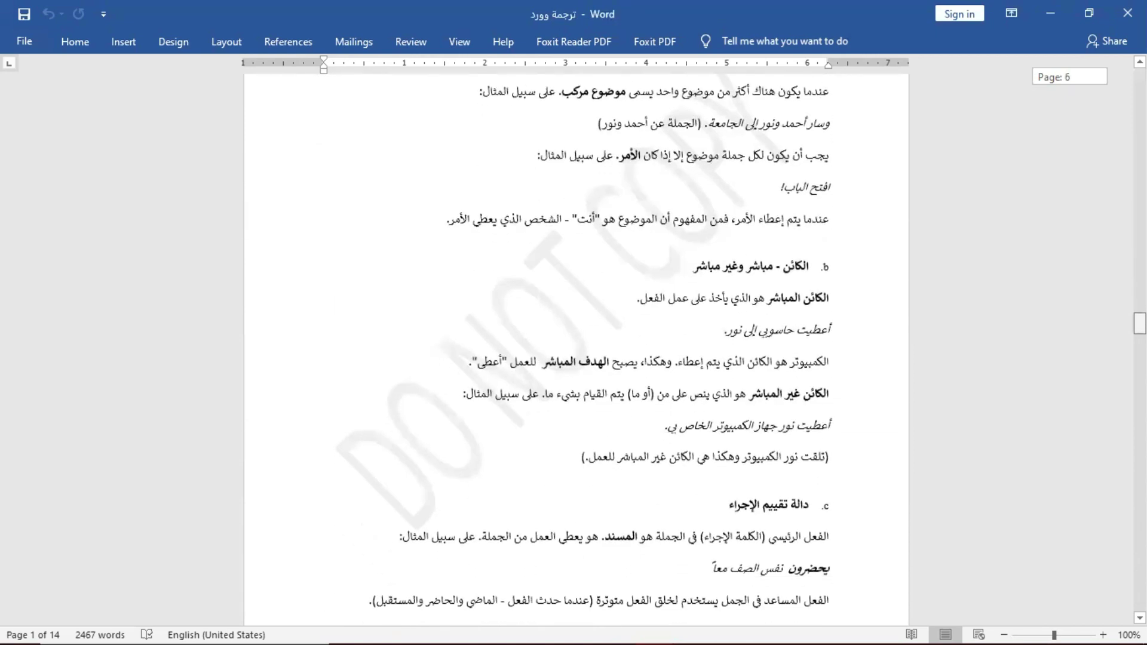
pyautogui.scroll(-1, 576, 347)
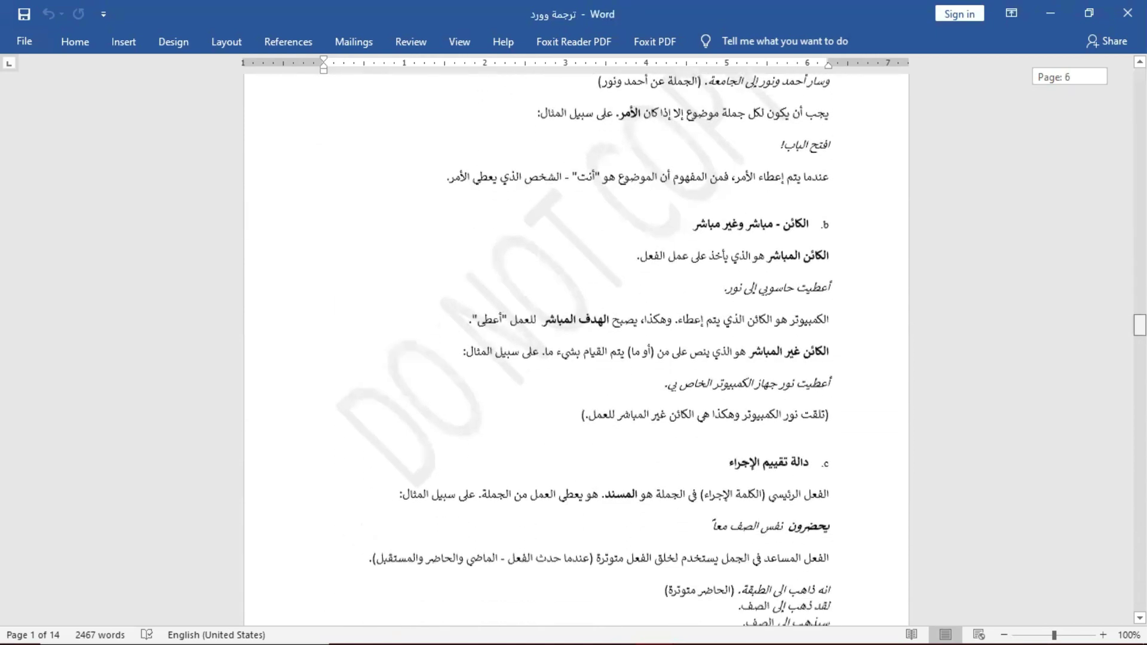
pyautogui.scroll(-4, 576, 347)
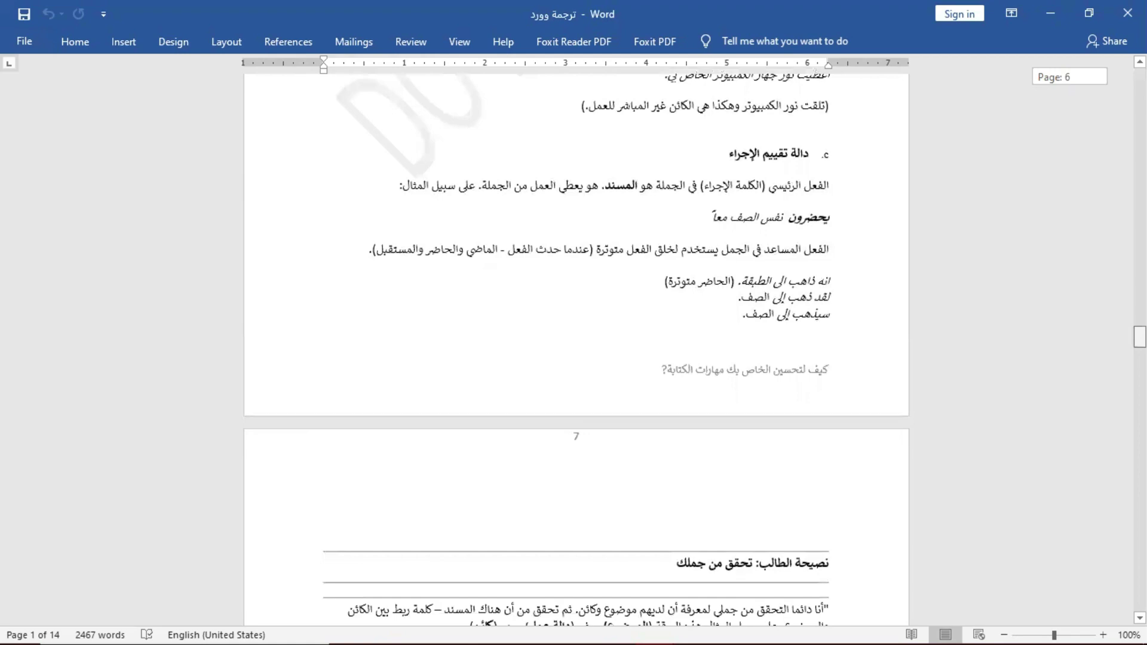
pyautogui.scroll(-6, 576, 347)
pyautogui.scroll(-2, 576, 346)
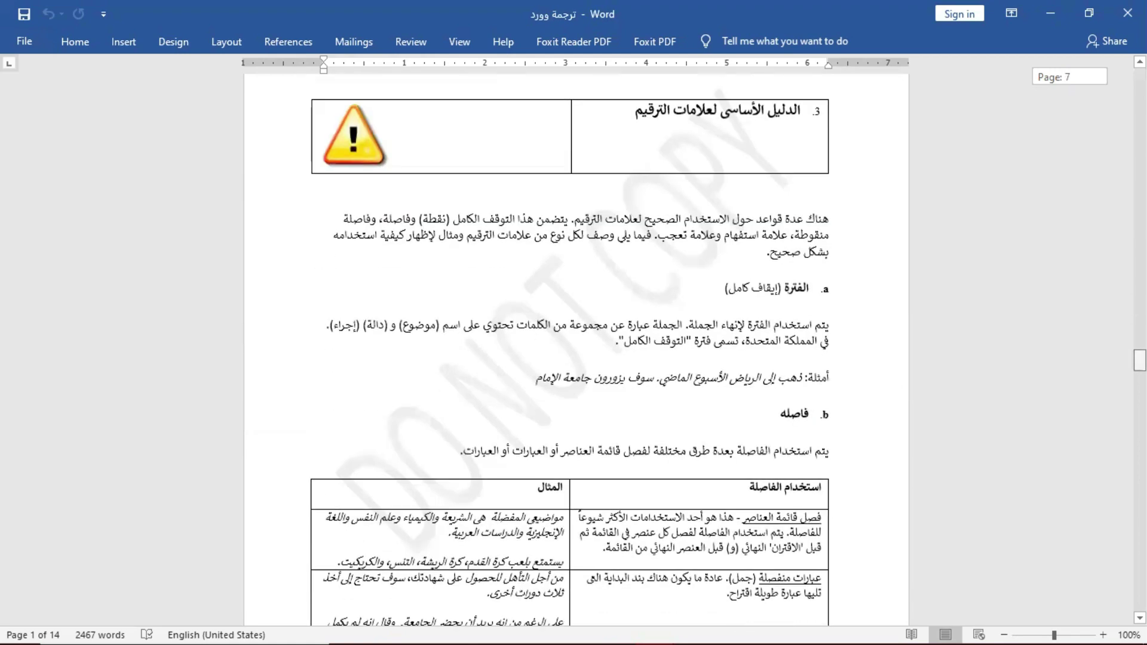
pyautogui.scroll(-4, 577, 347)
pyautogui.scroll(-6, 577, 347)
pyautogui.scroll(-1, 576, 347)
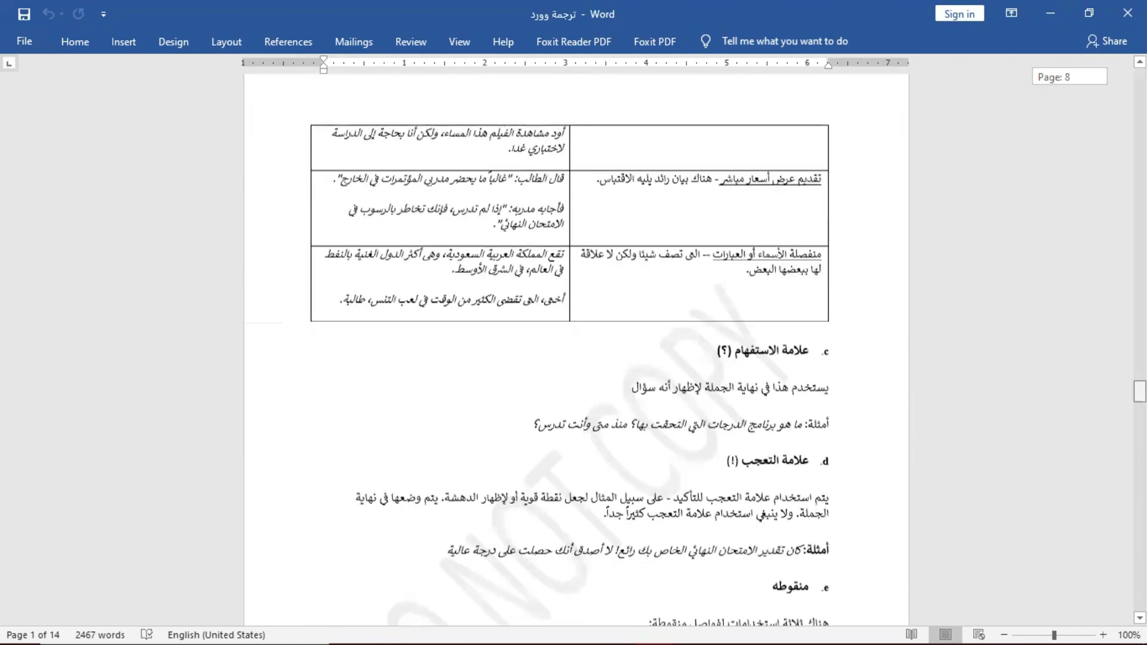
pyautogui.scroll(-1, 577, 347)
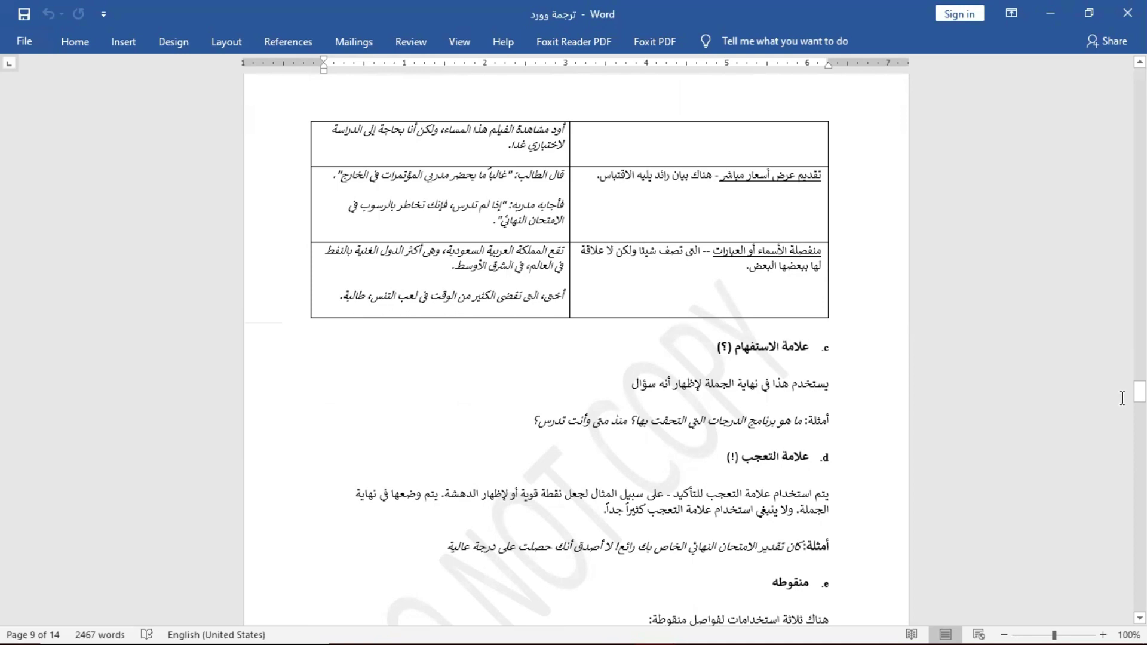
pyautogui.scroll(-6, 576, 347)
pyautogui.scroll(-1, 576, 347)
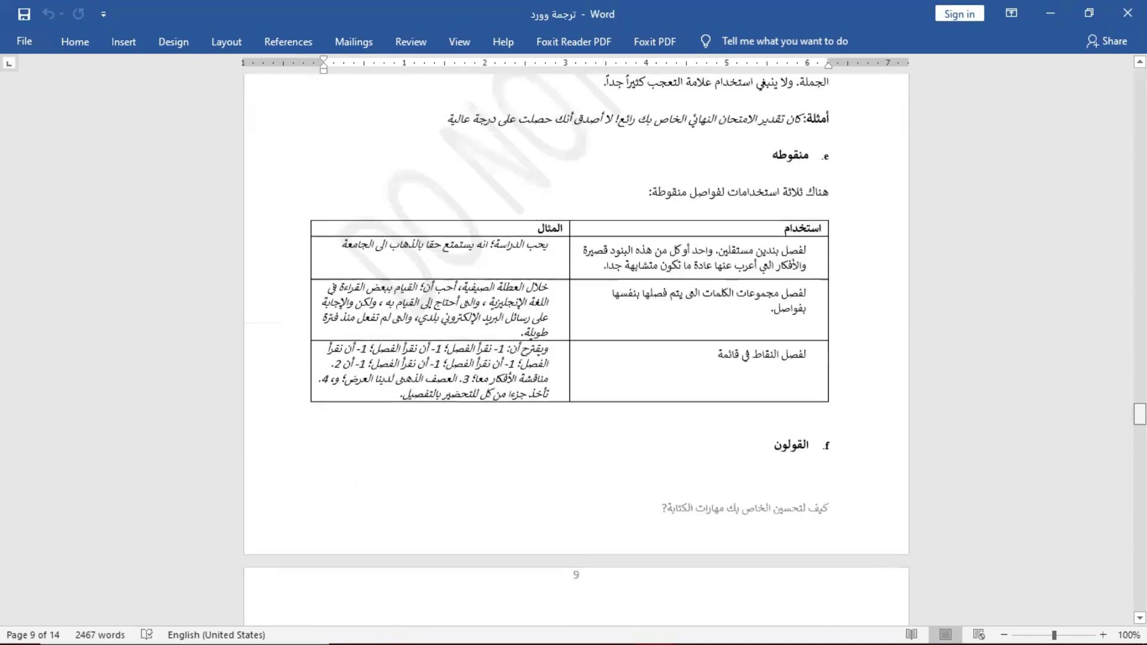
pyautogui.scroll(-10, 577, 346)
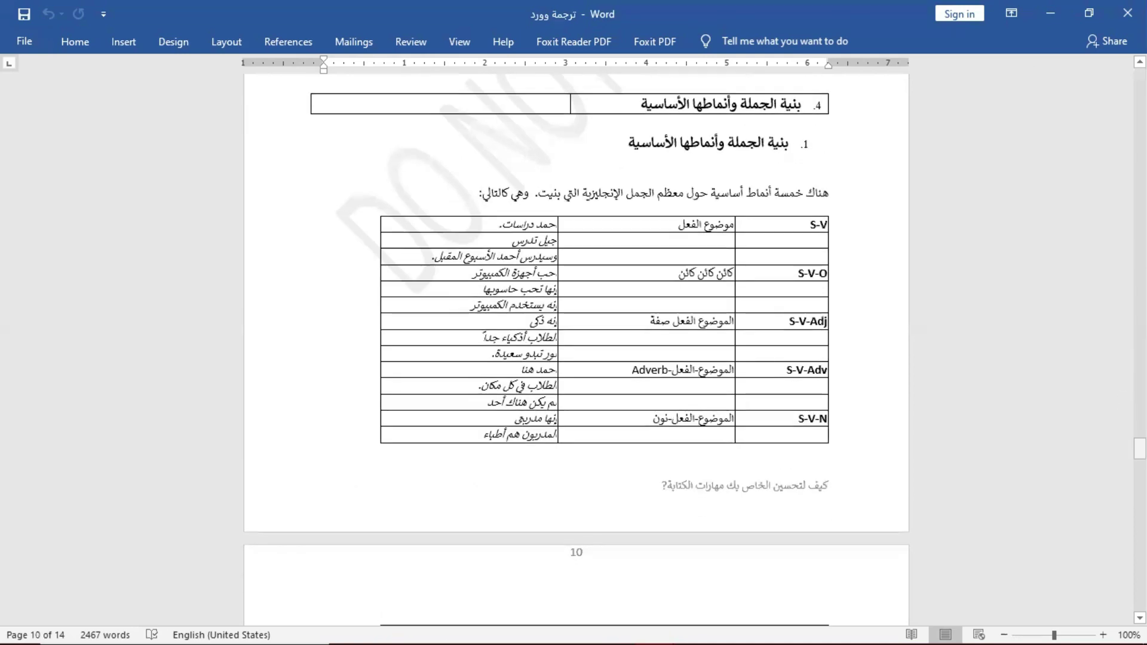